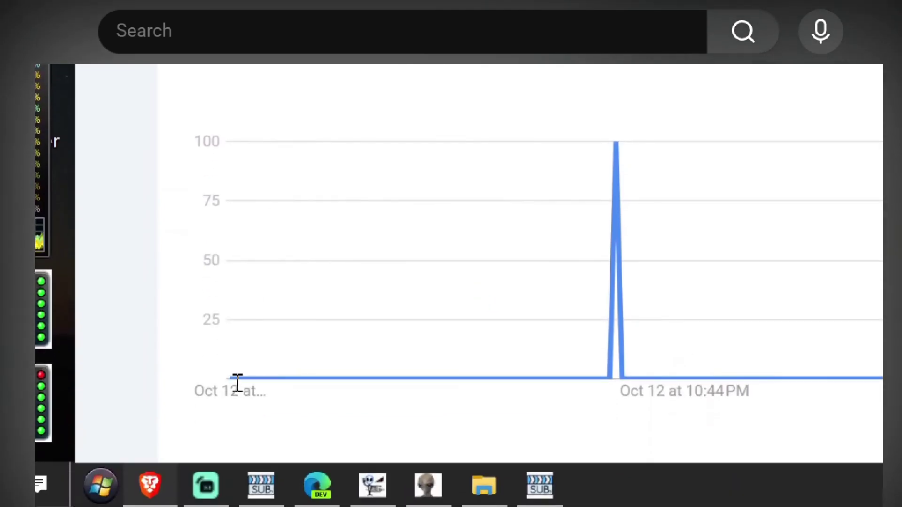
Step: Set the region filter of the trend search to Worldwide and view the interest graph
scroll(241, 373, up, 5)
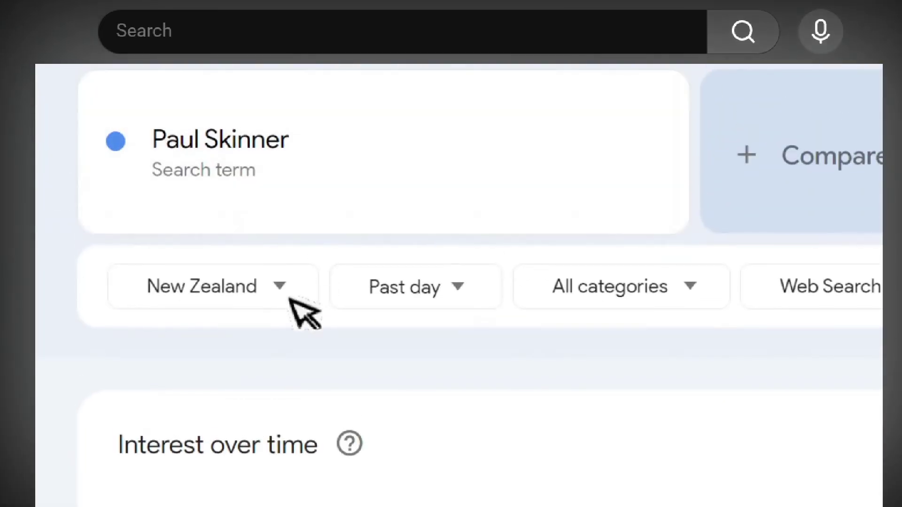
click(281, 292)
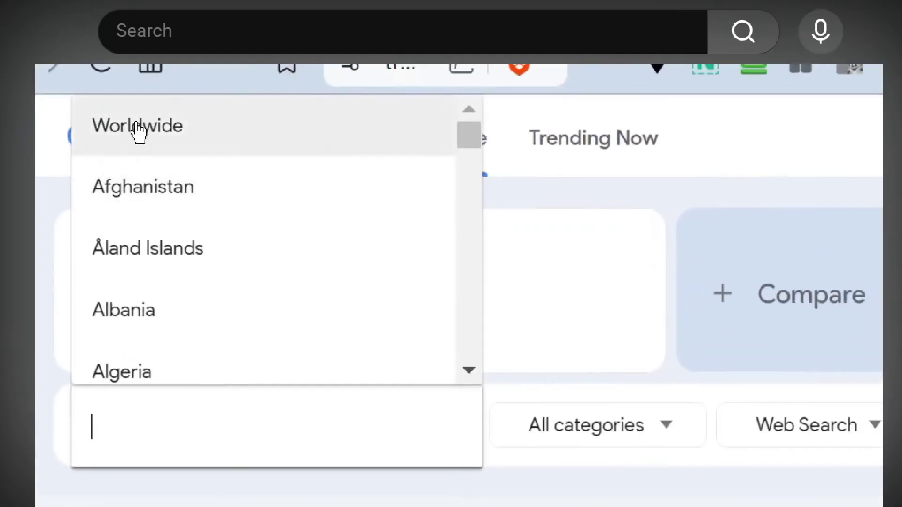
click(136, 128)
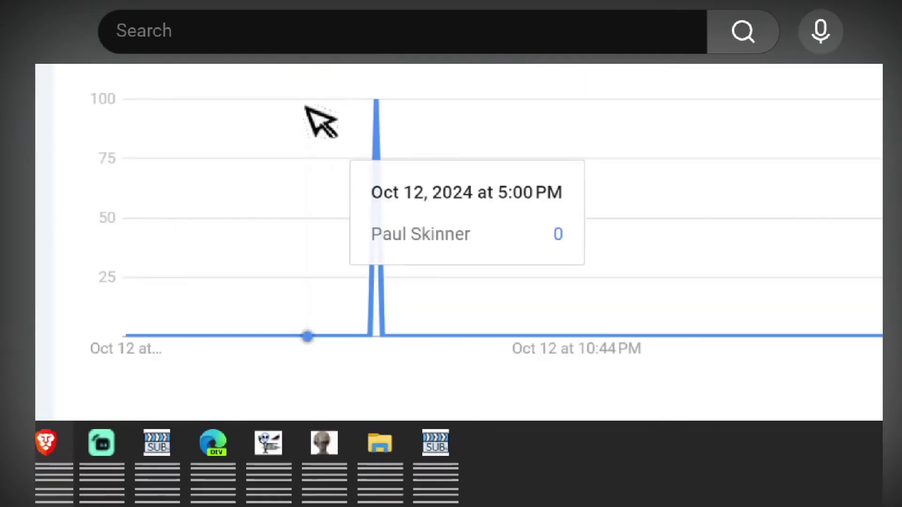
scroll(305, 94, up, 2)
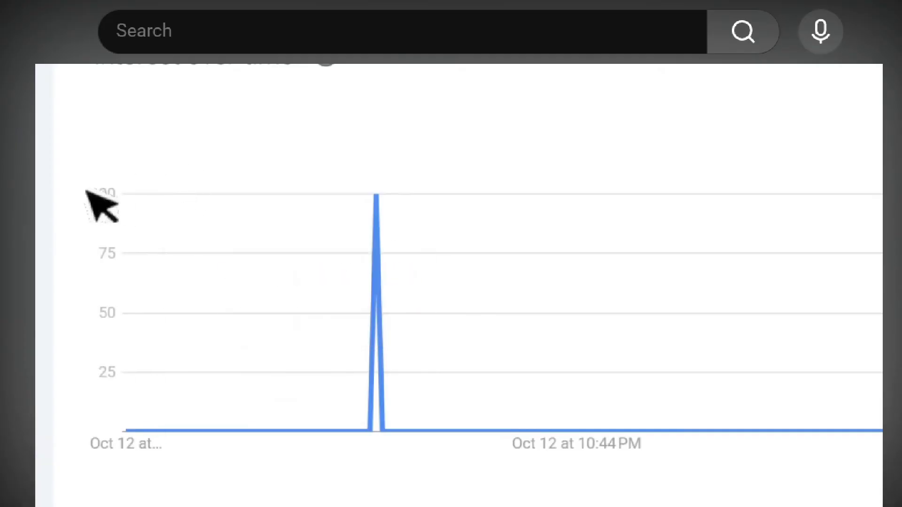
scroll(211, 192, right, 2)
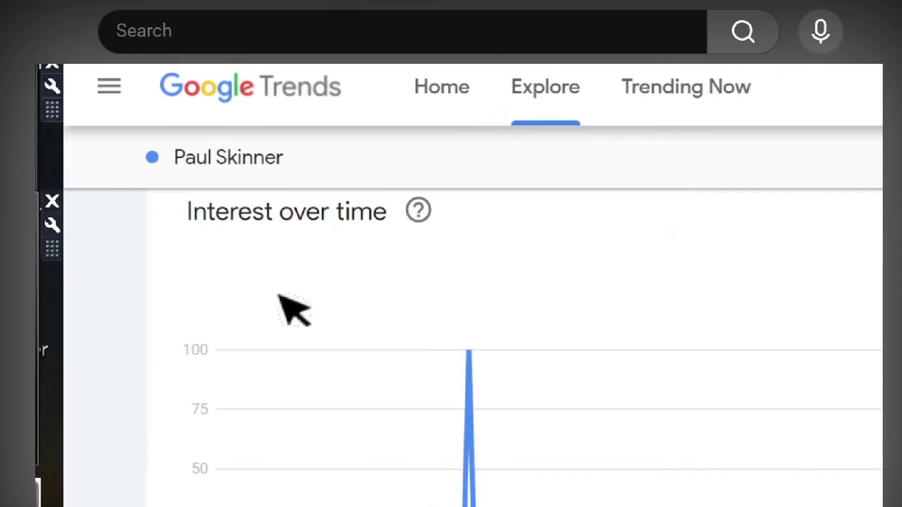
Step: Set the time range of the trend search to 2004 - present and view the interest graph
scroll(282, 297, up, 3)
scroll(324, 368, up, 2)
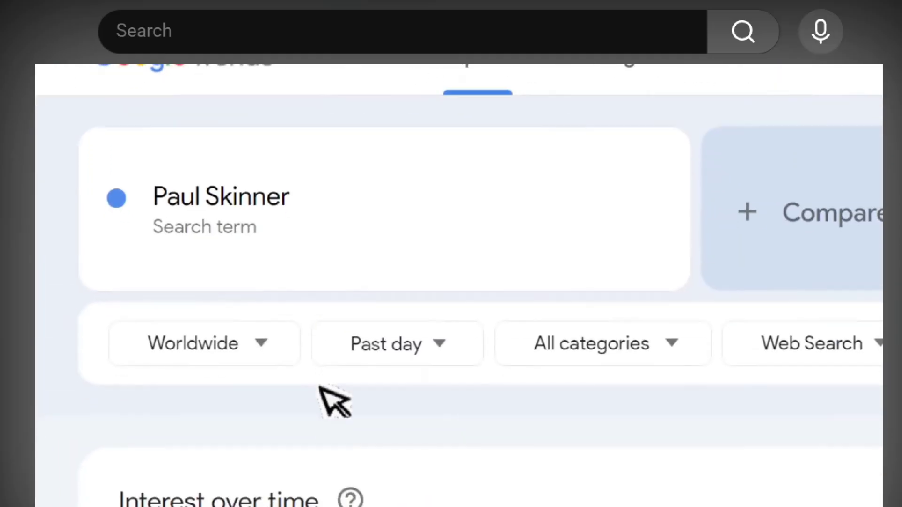
scroll(334, 401, right, 10)
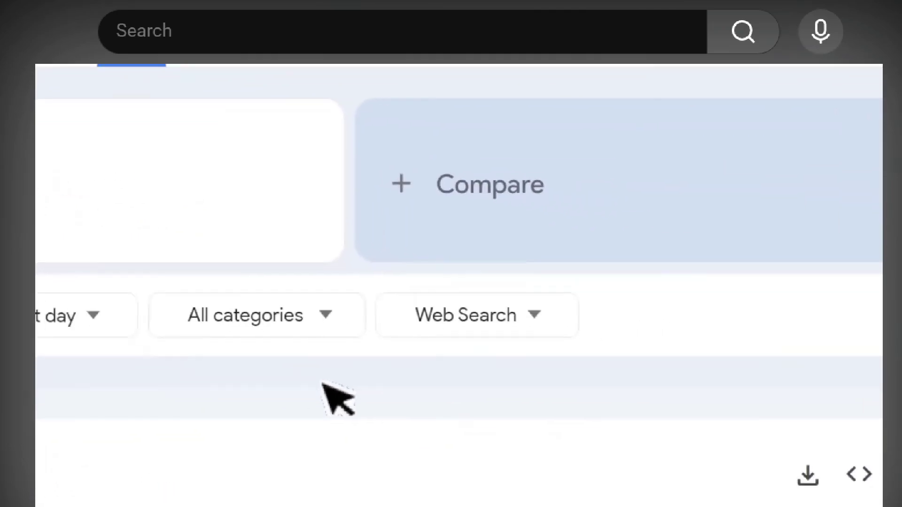
scroll(329, 386, right, 5)
scroll(321, 387, left, 12)
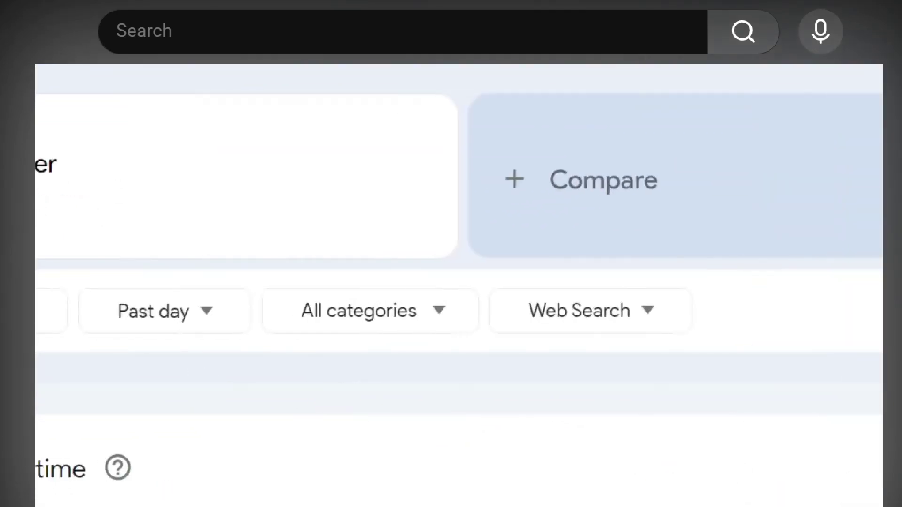
click(321, 319)
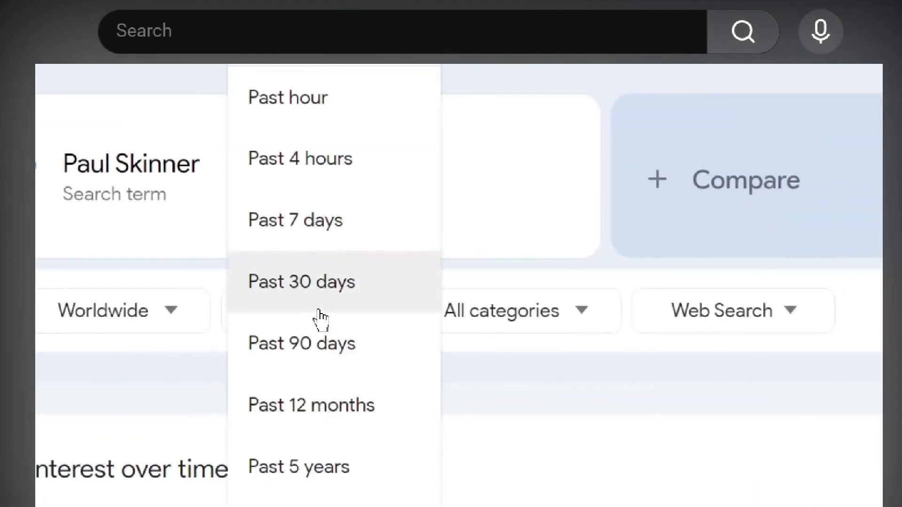
scroll(321, 319, right, 1)
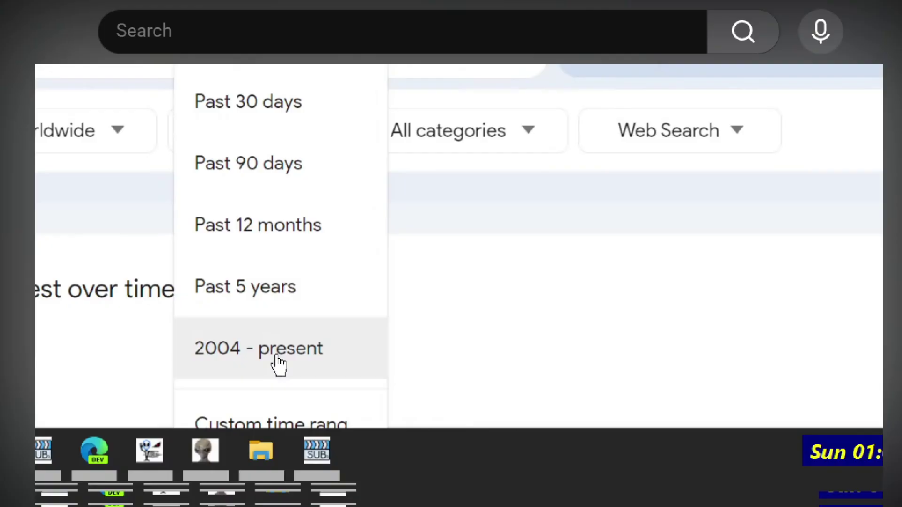
click(278, 364)
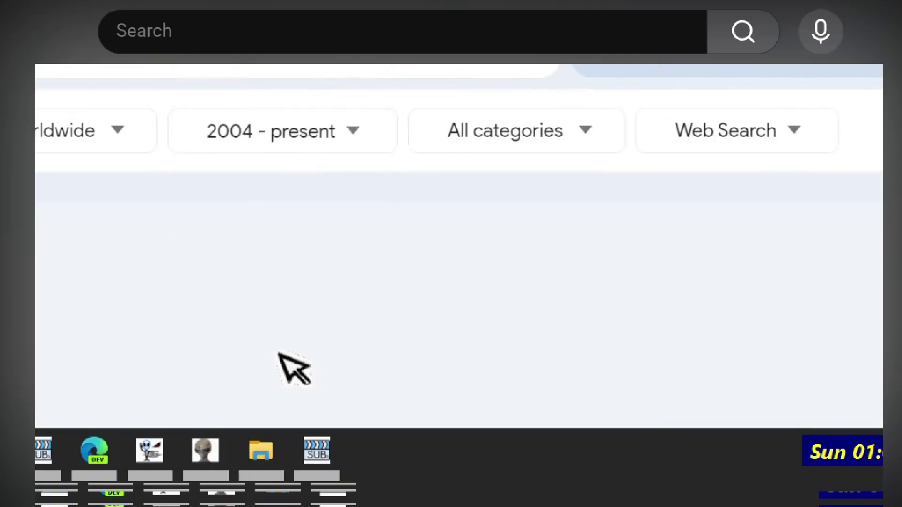
scroll(319, 150, down, 3)
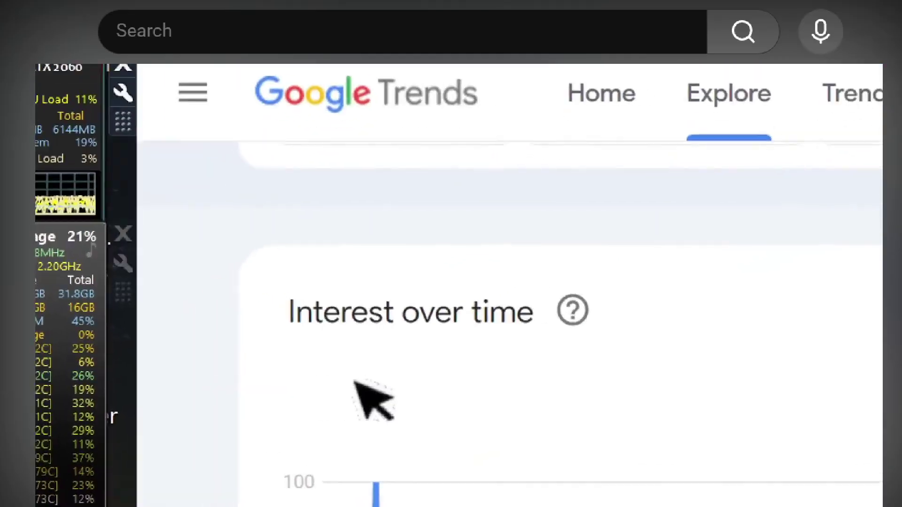
Step: Switch the time range to Past 30 days and inspect the interest-over-time curve
scroll(362, 403, up, 3)
click(319, 240)
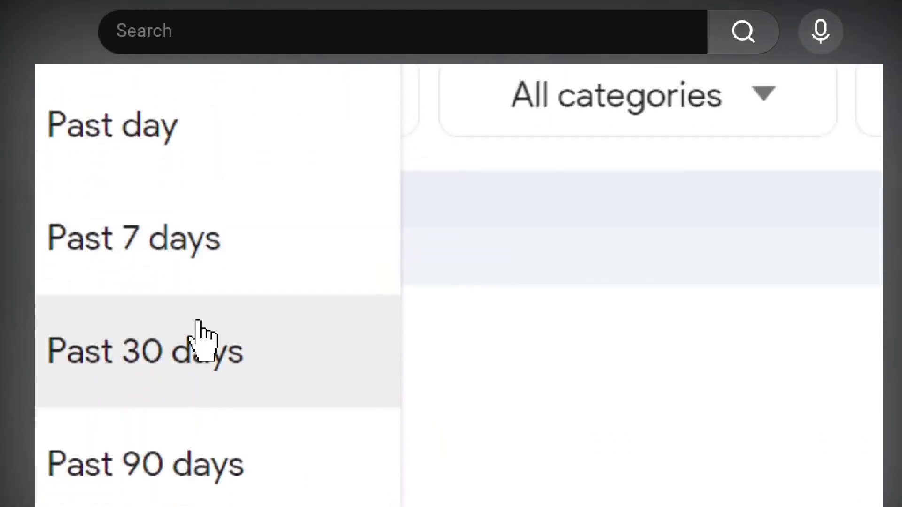
click(202, 469)
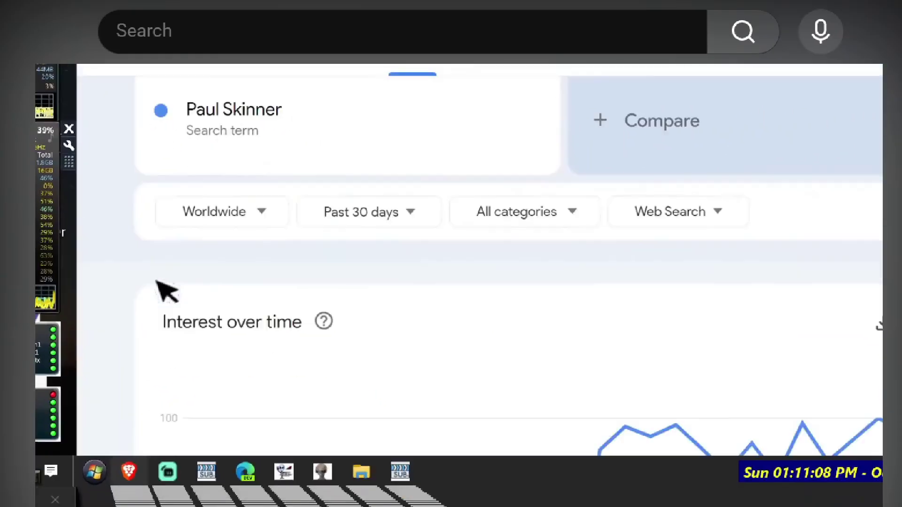
scroll(155, 277, down, 3)
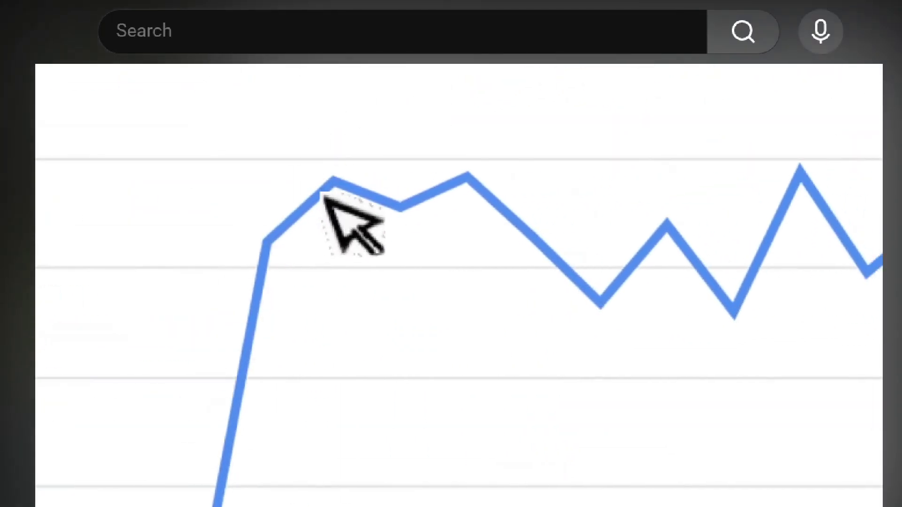
mouse_move(314, 240)
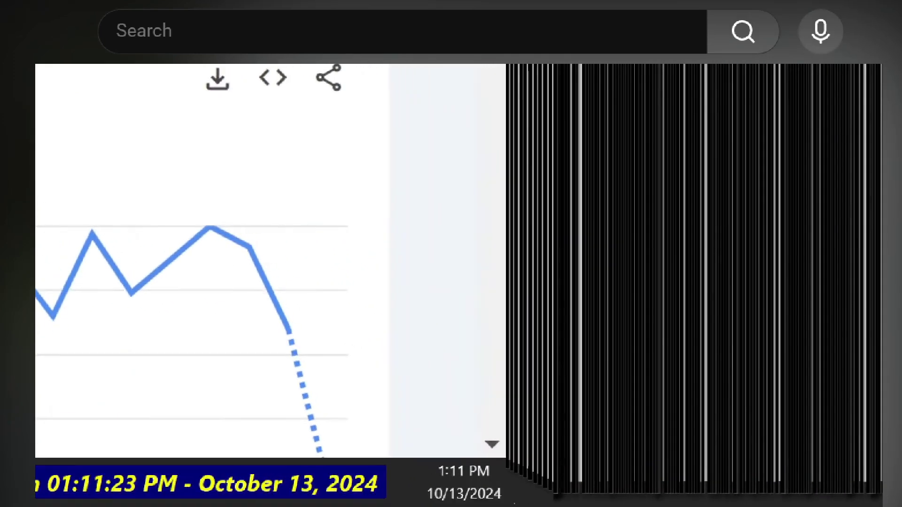
Step: Return the time range of the search to 2004 - present and view the graph
scroll(404, 329, up, 2)
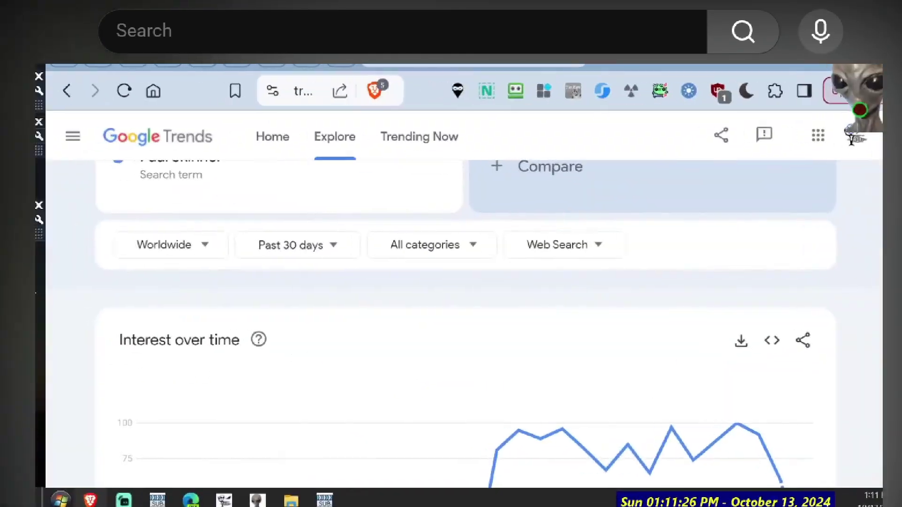
scroll(159, 372, down, 2)
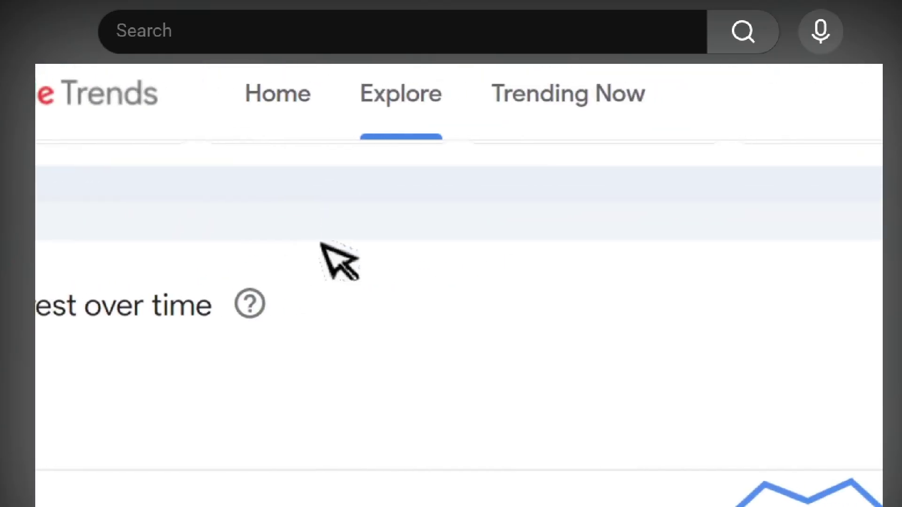
scroll(321, 244, up, 2)
click(366, 323)
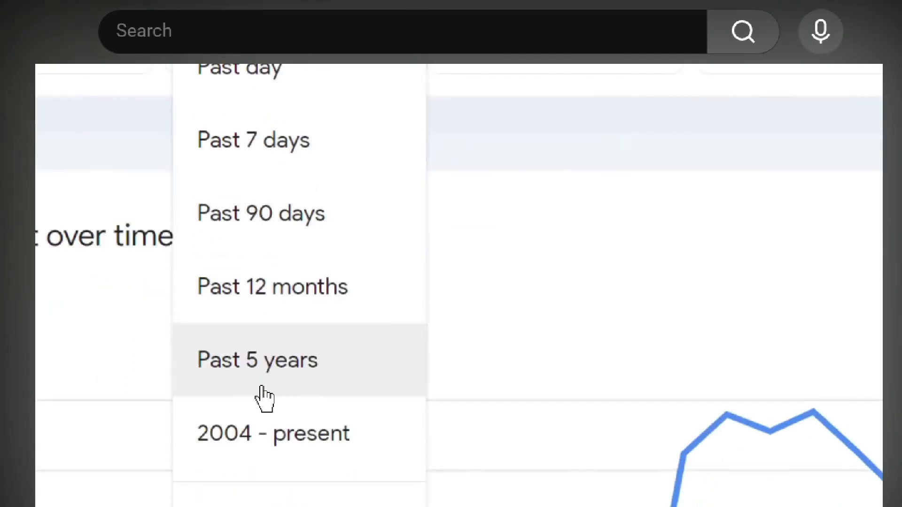
click(277, 378)
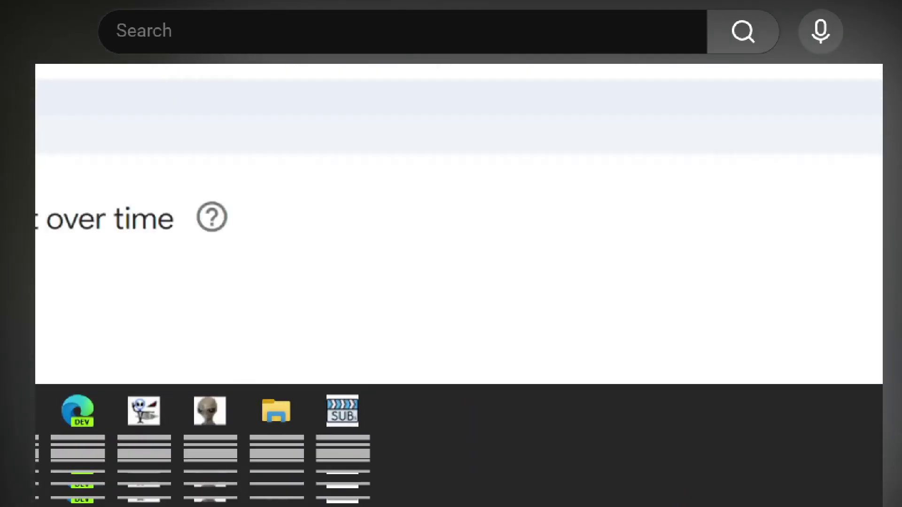
scroll(324, 169, down, 2)
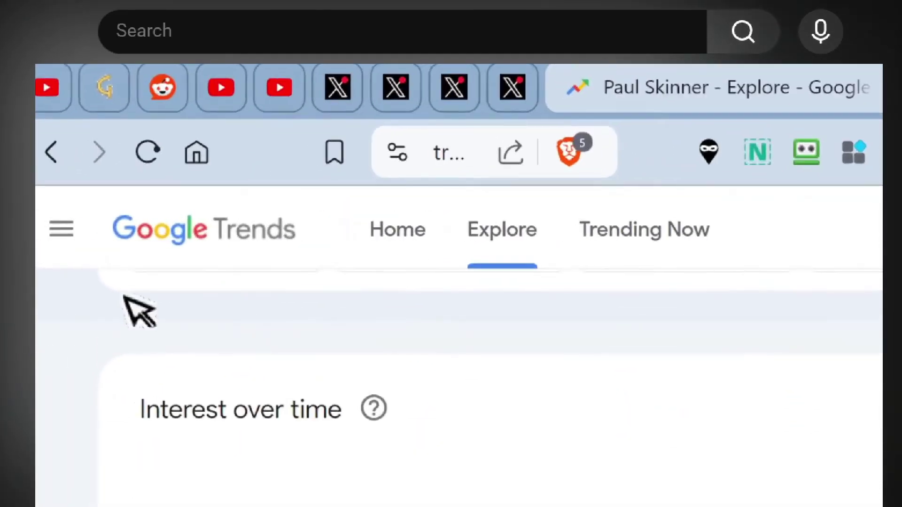
Step: Replace the search term with "The Out There Channel" and view its interest over time
scroll(155, 310, up, 5)
scroll(172, 315, up, 2)
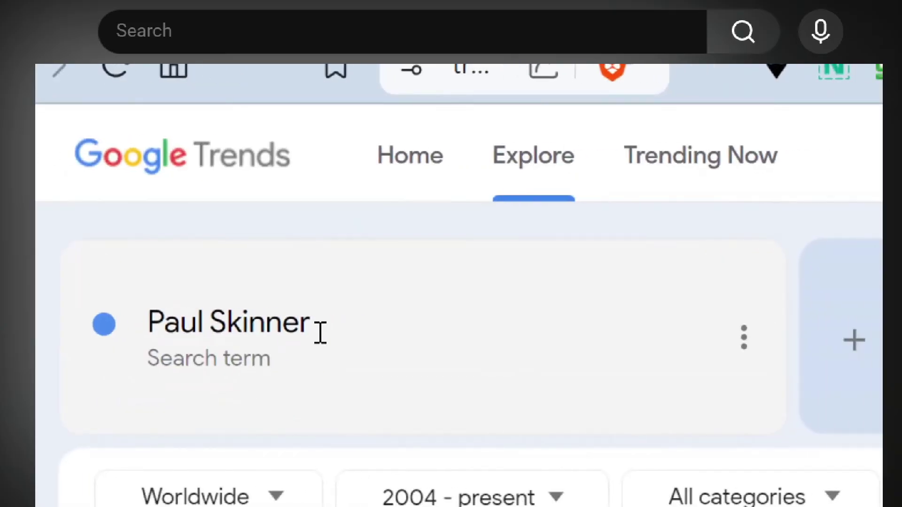
click(368, 404)
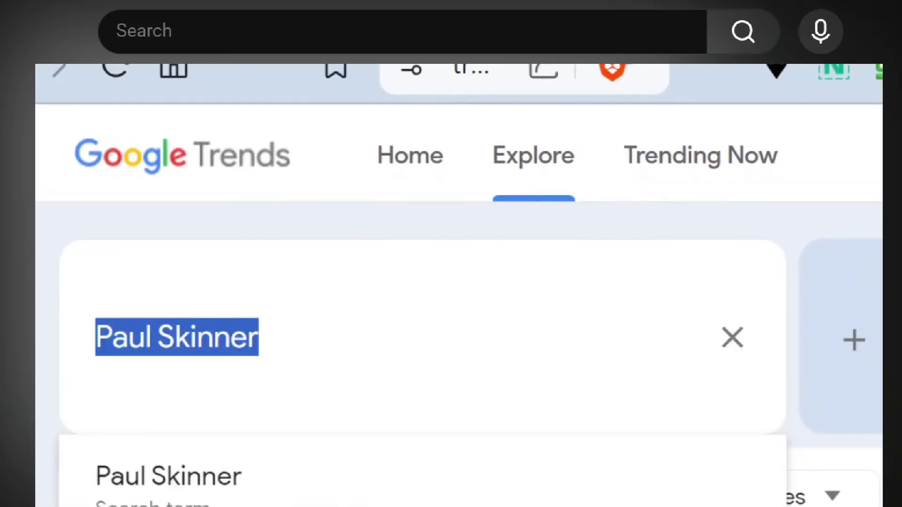
text(The Out There Channel)
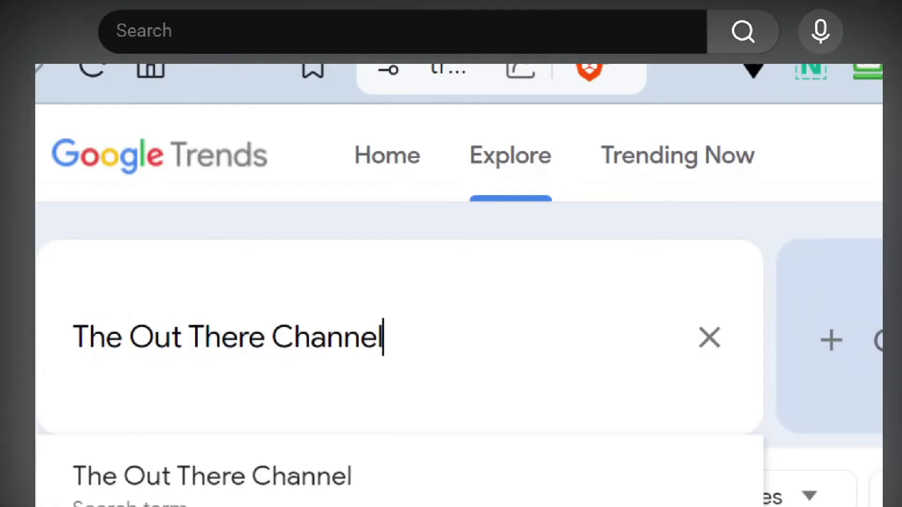
key(Return)
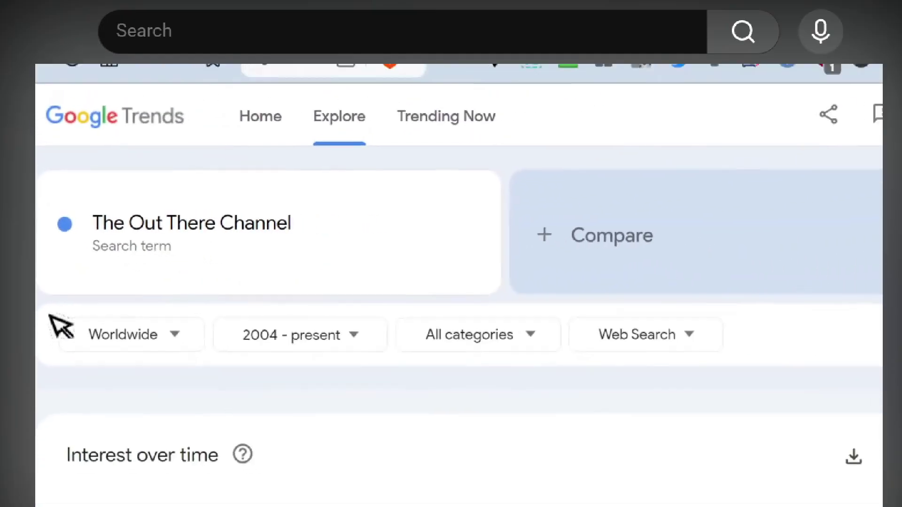
scroll(159, 346, down, 5)
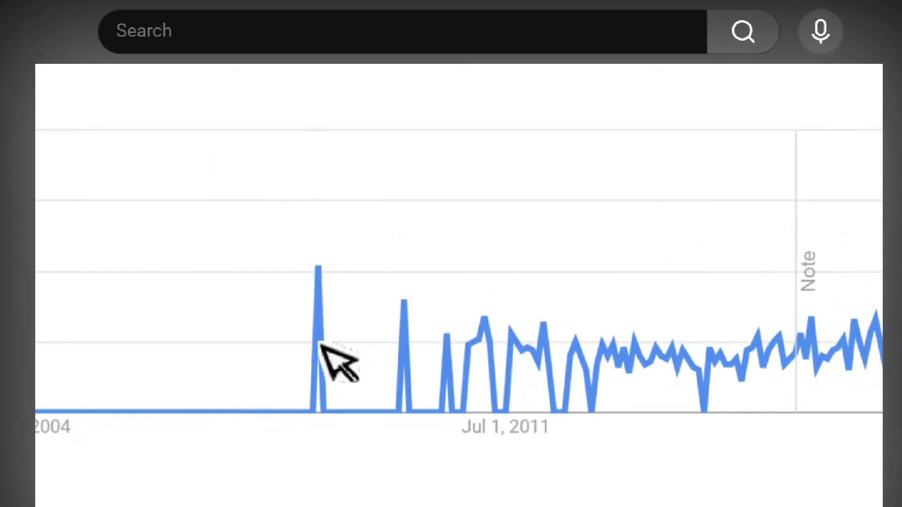
mouse_move(320, 385)
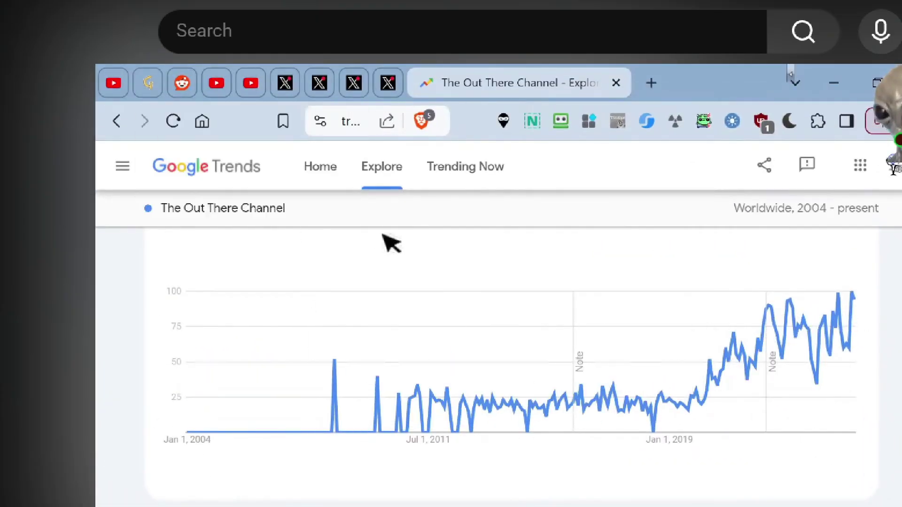
Step: Replace the search term with "Secureteam10" and run the trend search
scroll(257, 241, up, 5)
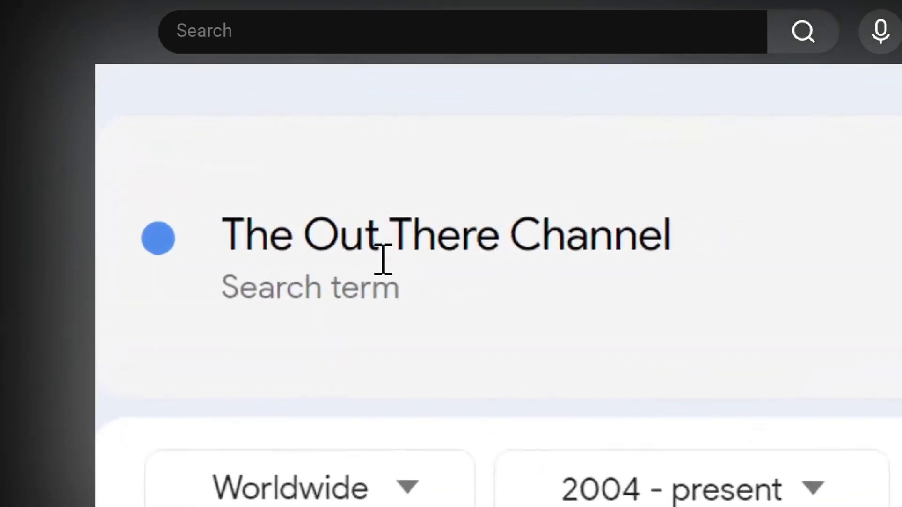
click(585, 233)
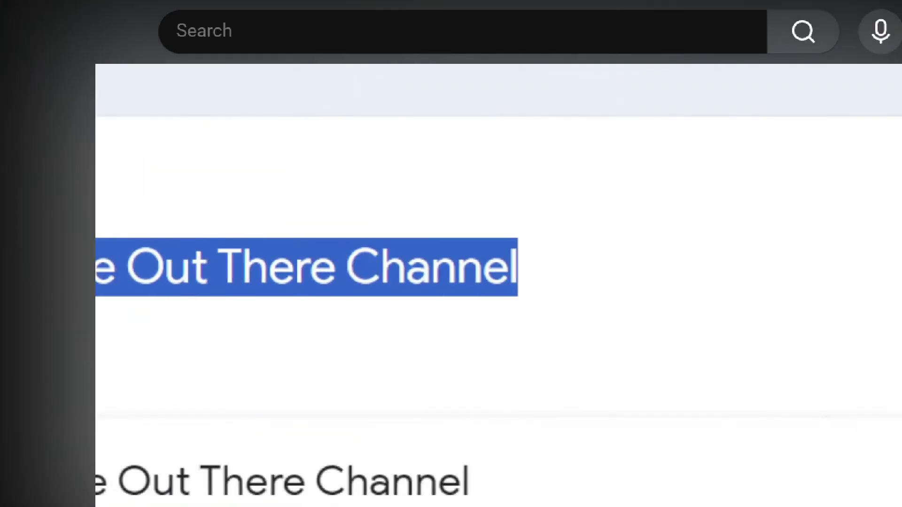
text(Secureteam10)
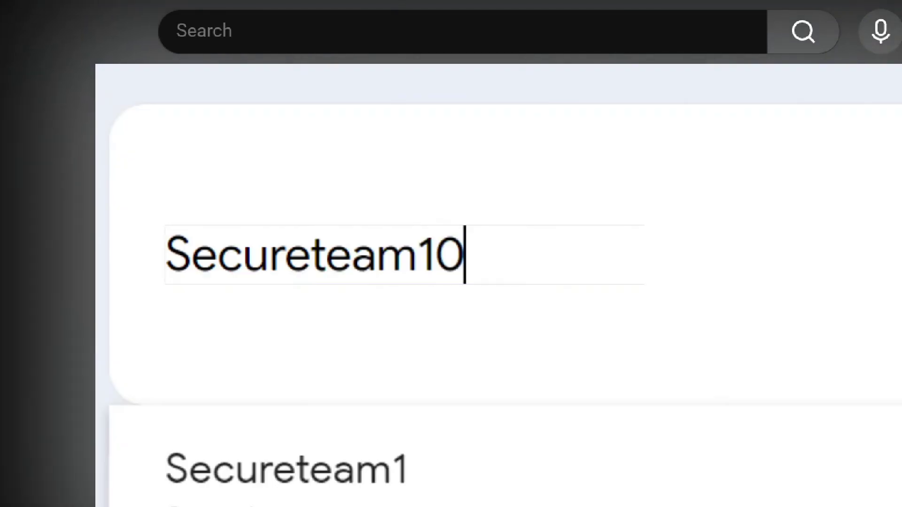
key(Return)
scroll(403, 392, down, 5)
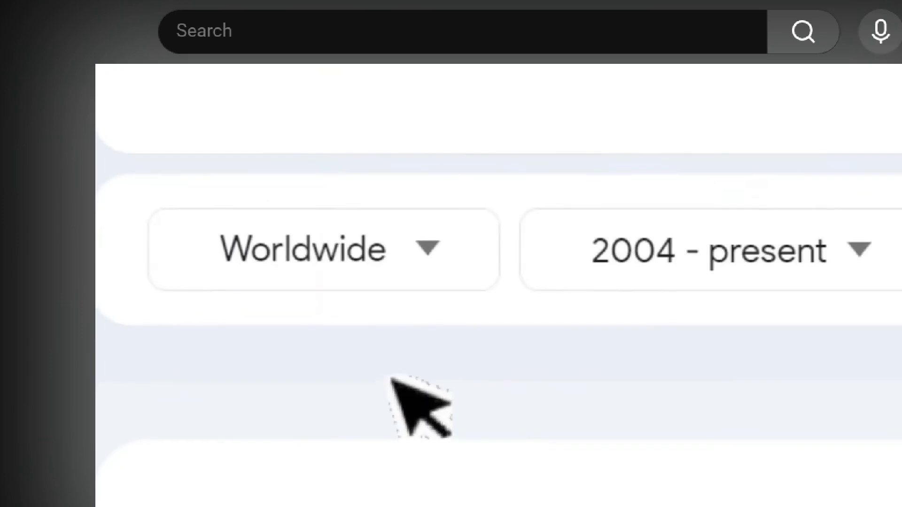
Step: Examine the Secureteam10 interest-over-time graph, from the early spike in 2004 through the years around 2011
scroll(383, 303, down, 6)
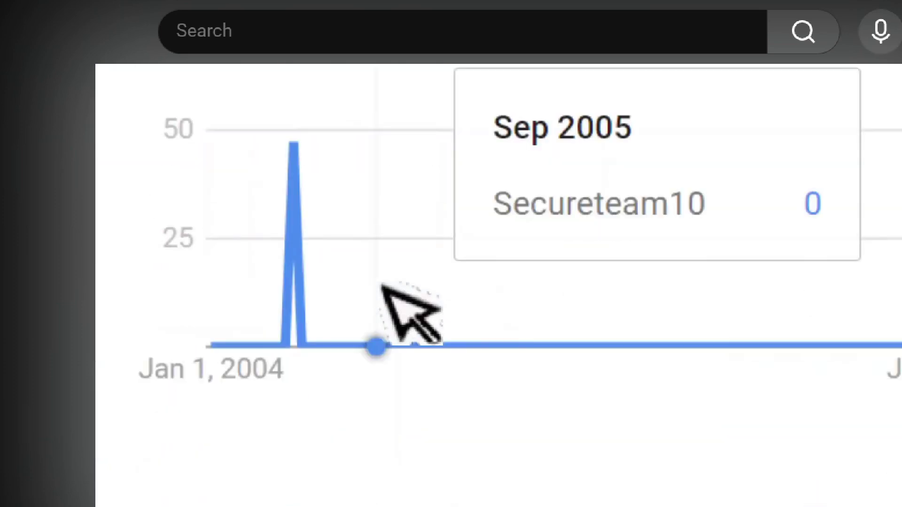
scroll(387, 307, up, 2)
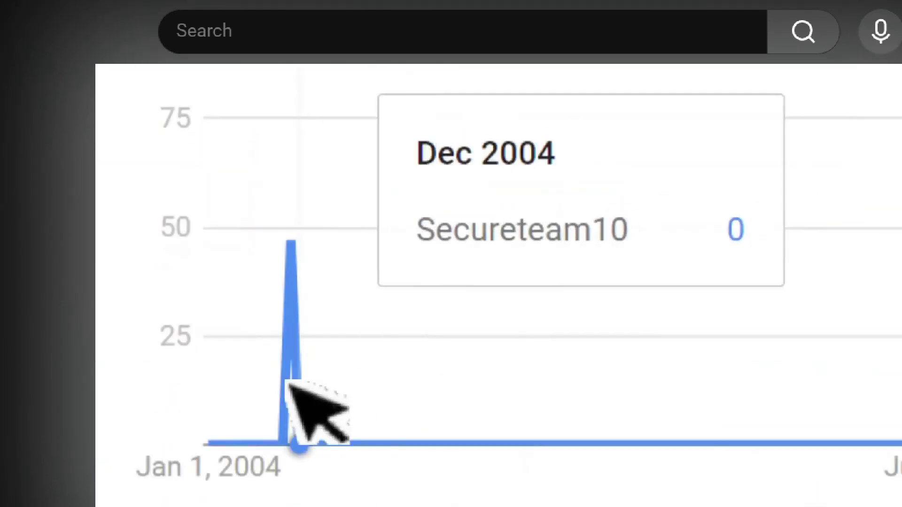
scroll(272, 385, down, 1)
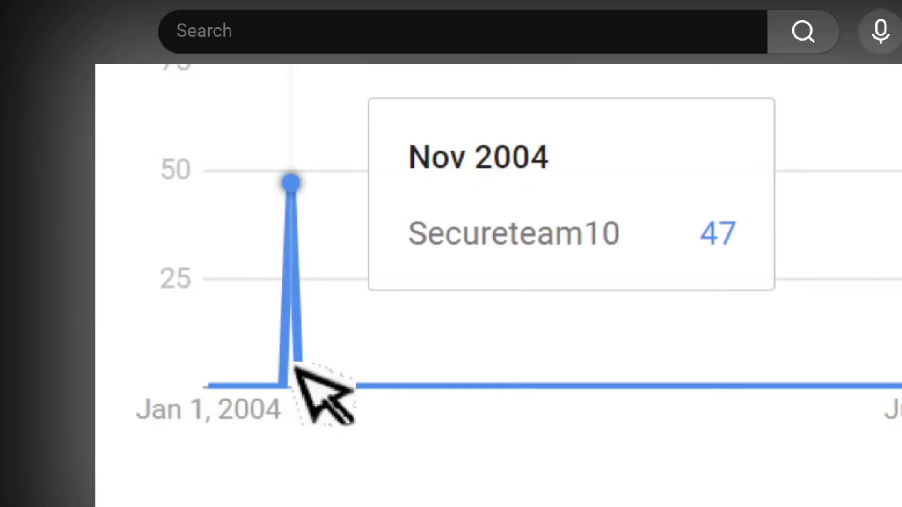
scroll(286, 357, down, 1)
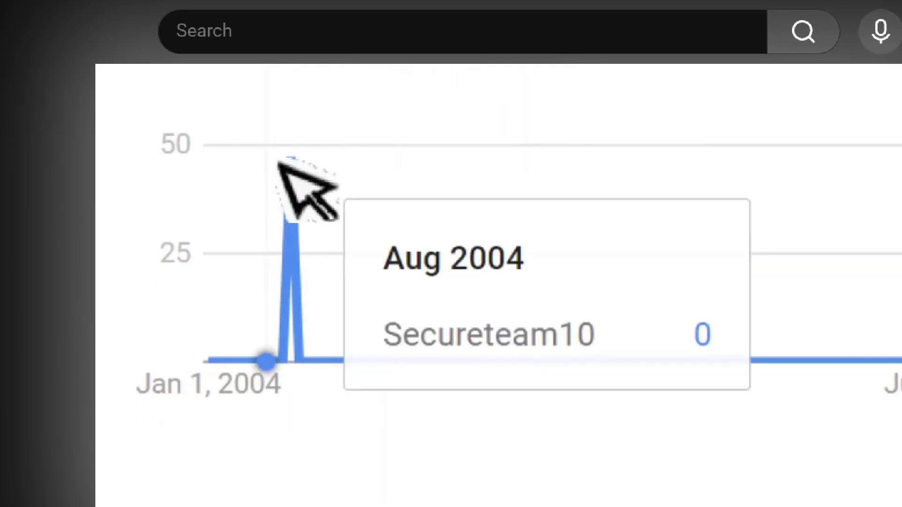
scroll(399, 367, right, 3)
scroll(390, 371, right, 6)
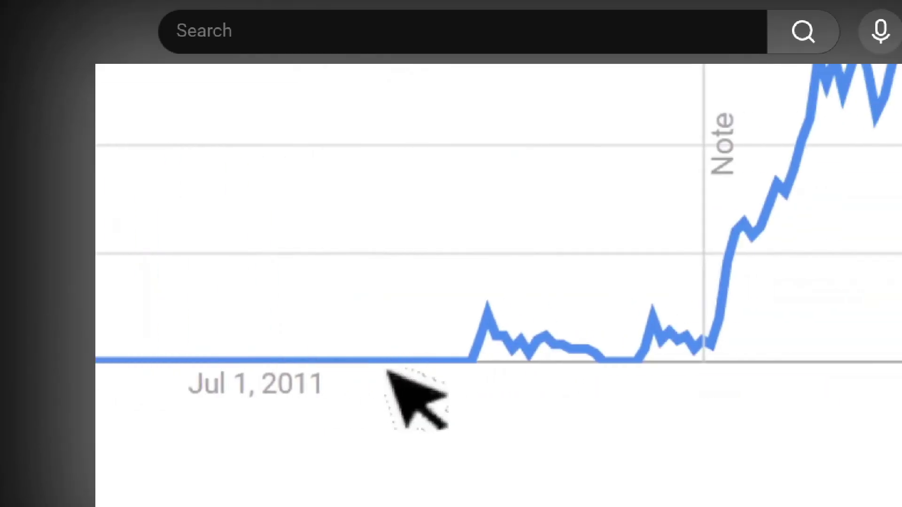
scroll(329, 366, left, 12)
scroll(416, 348, right, 9)
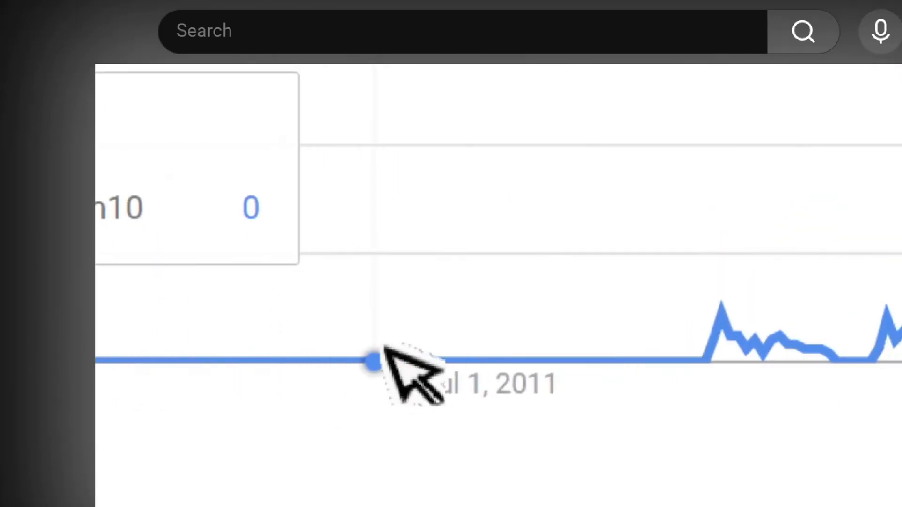